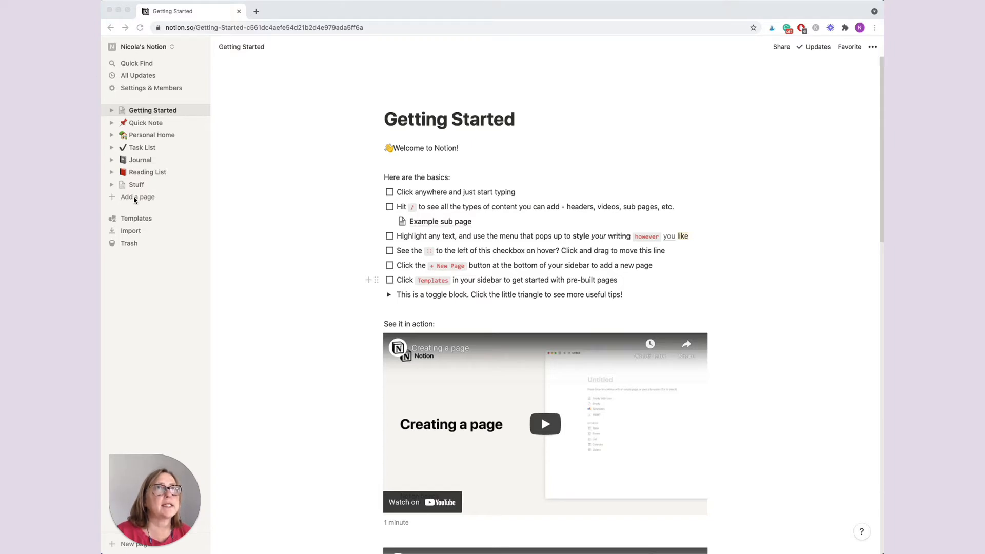
- Add a new page to the workspace and title it "Busines Plan"
left_click(133, 200)
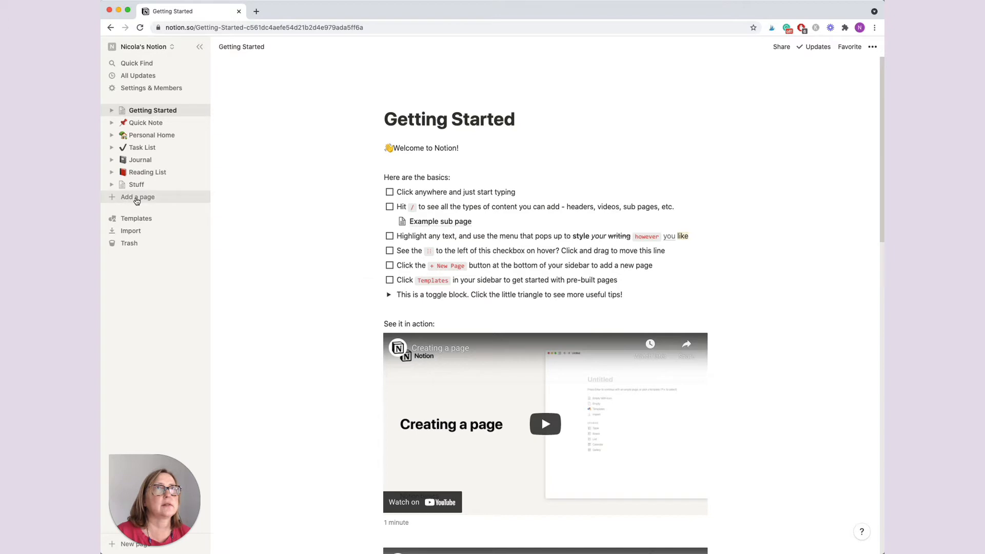
left_click(136, 200)
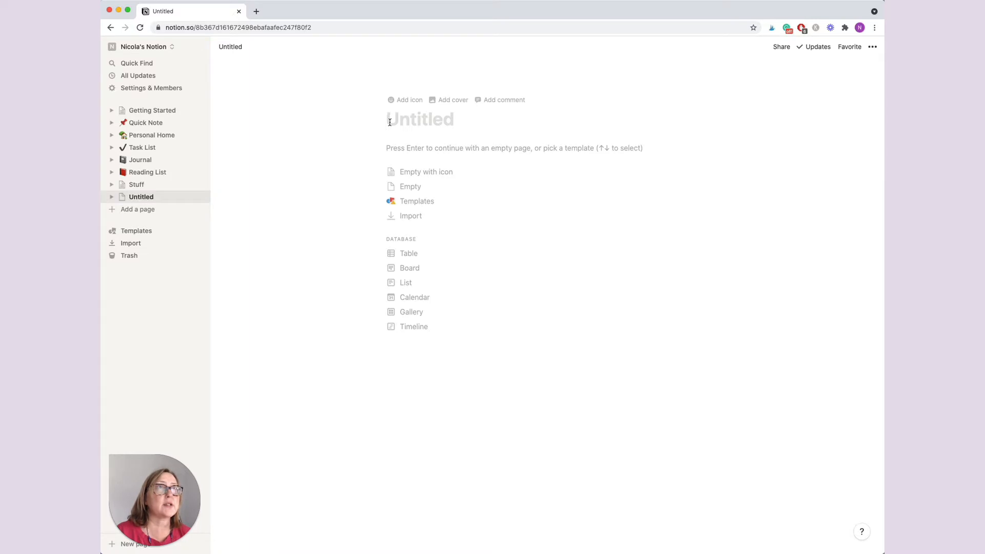
type("Busine")
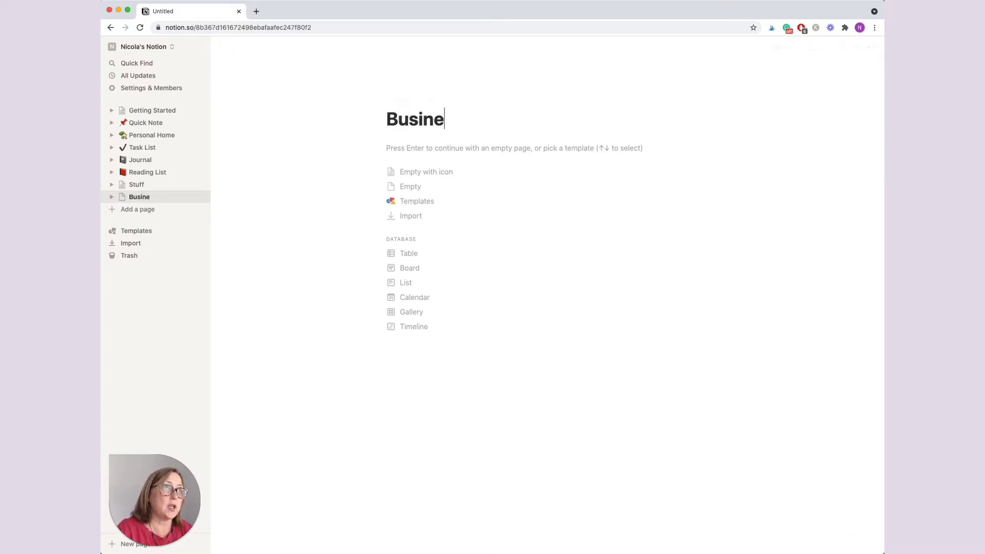
type("s Plan")
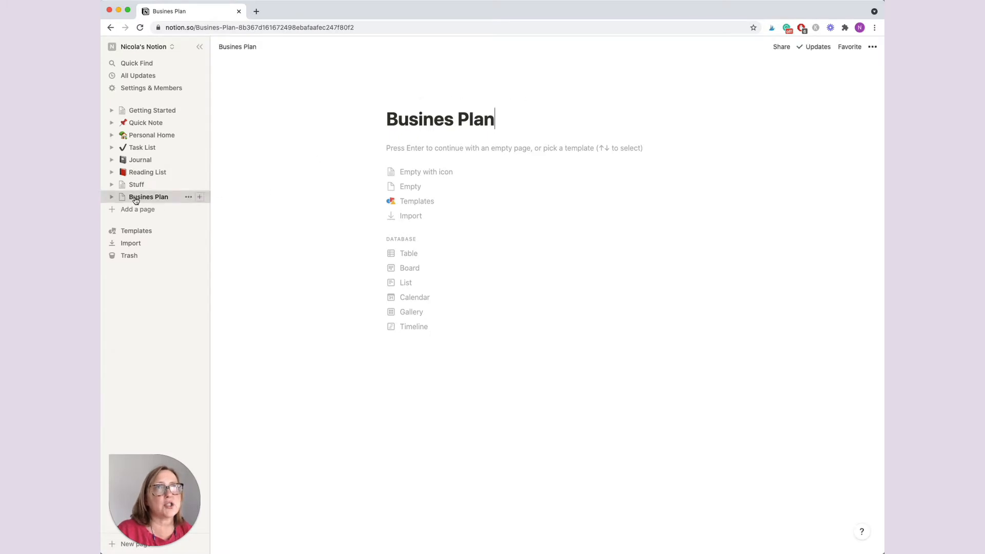
- Add a cover image to the page and look at the gallery of alternative covers, keeping the current one
mouse_move(496, 103)
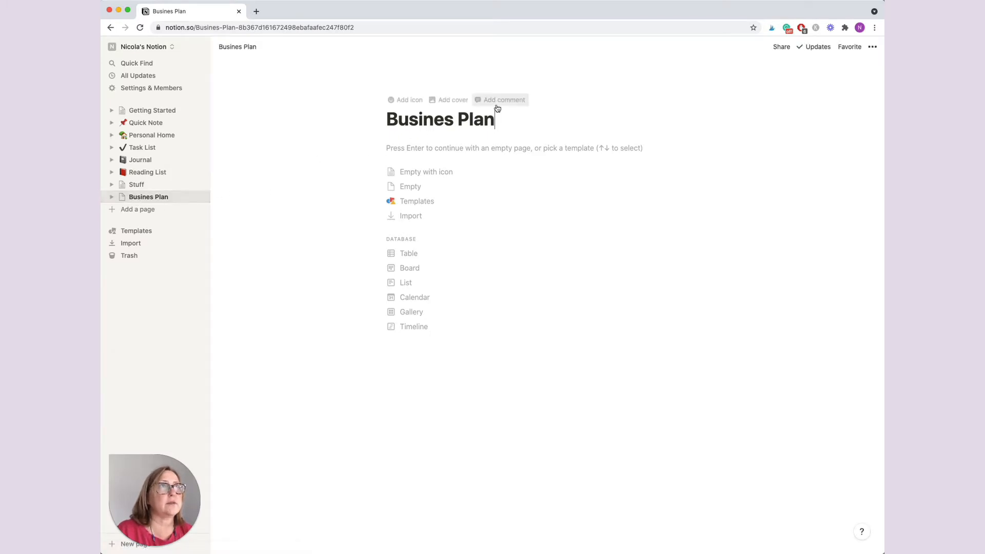
left_click(454, 100)
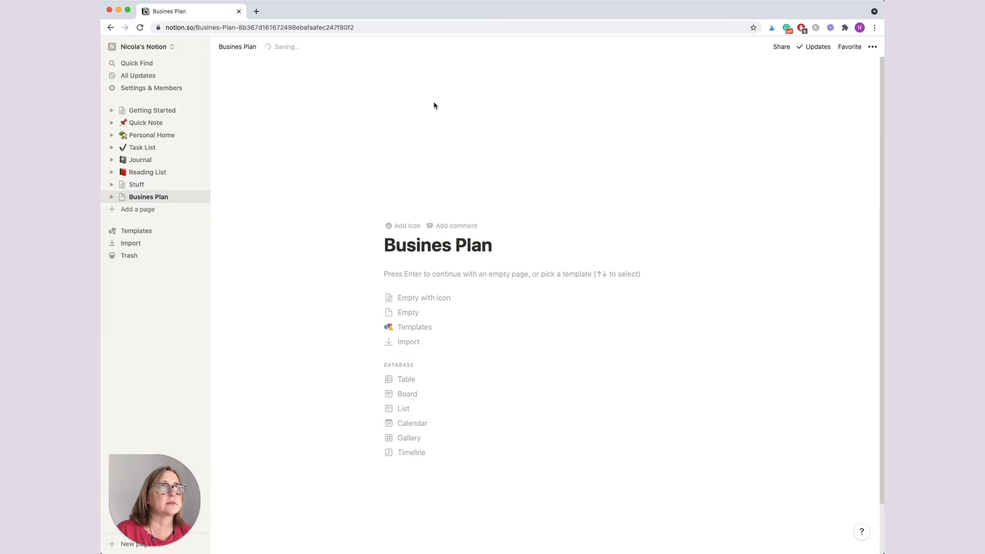
mouse_move(434, 106)
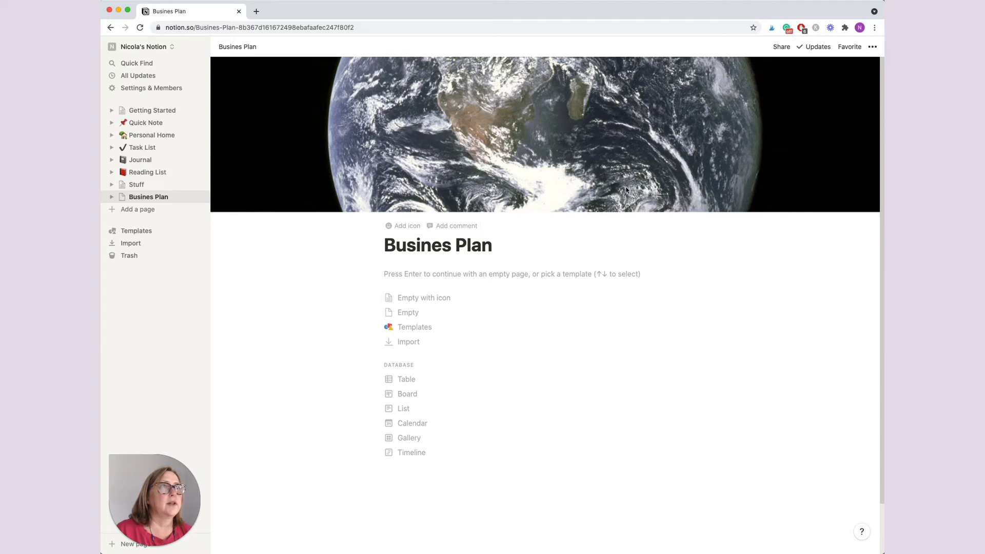
mouse_move(625, 180)
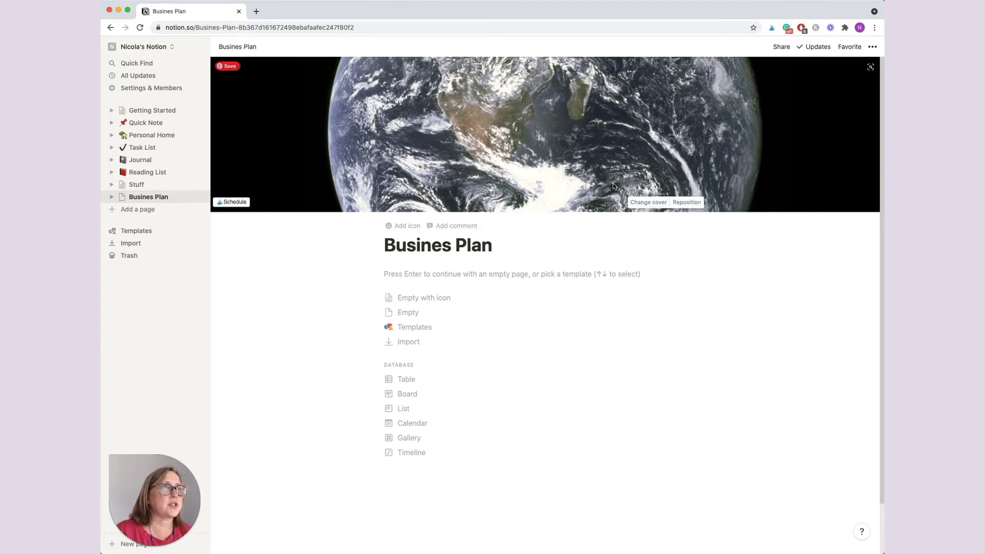
left_click(647, 202)
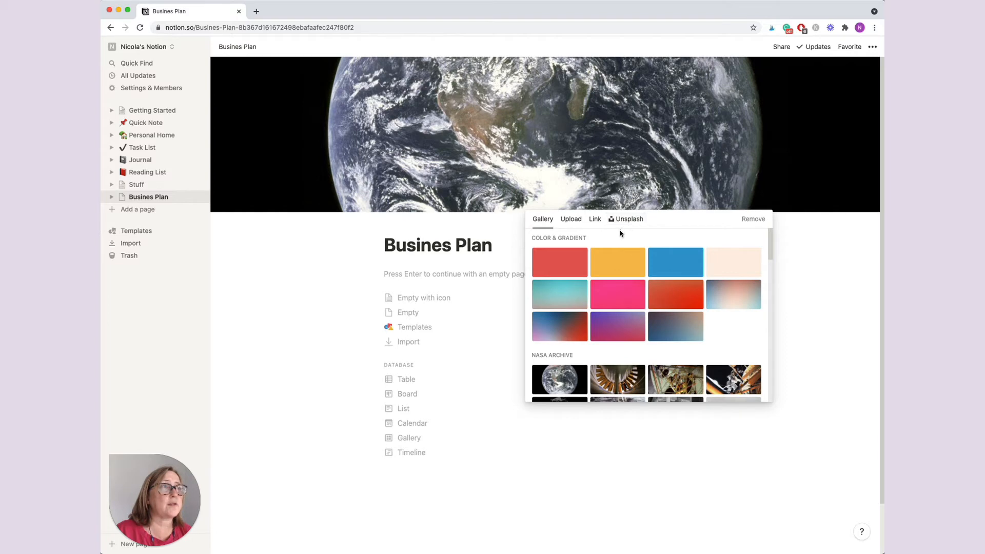
left_click(482, 184)
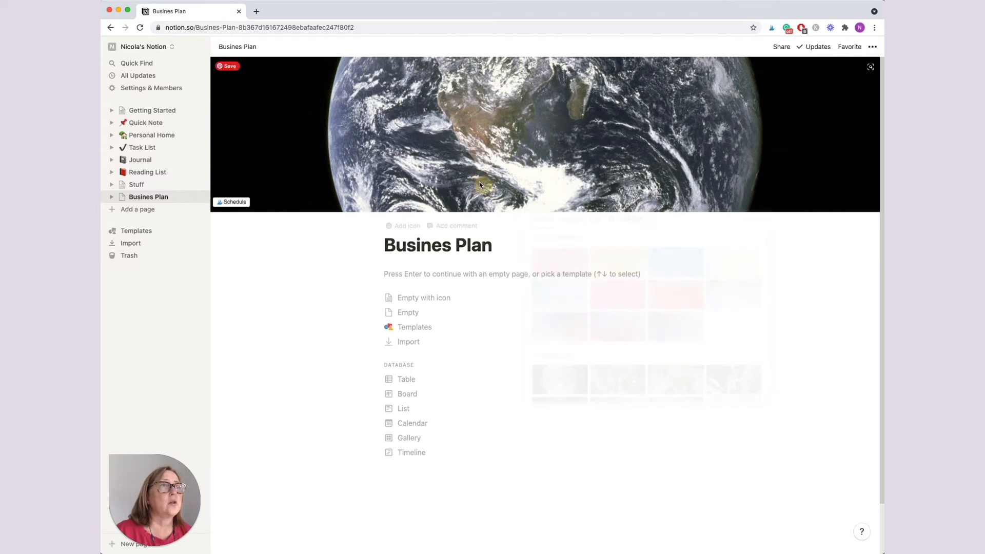
- Add an icon to the page and look at the emoji choices, keeping the current icon
left_click(400, 229)
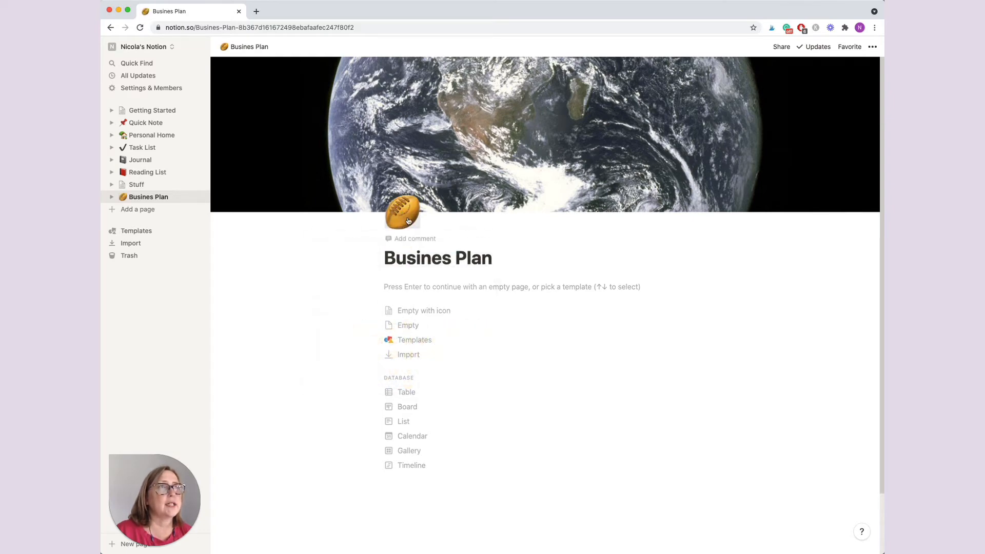
left_click(412, 224)
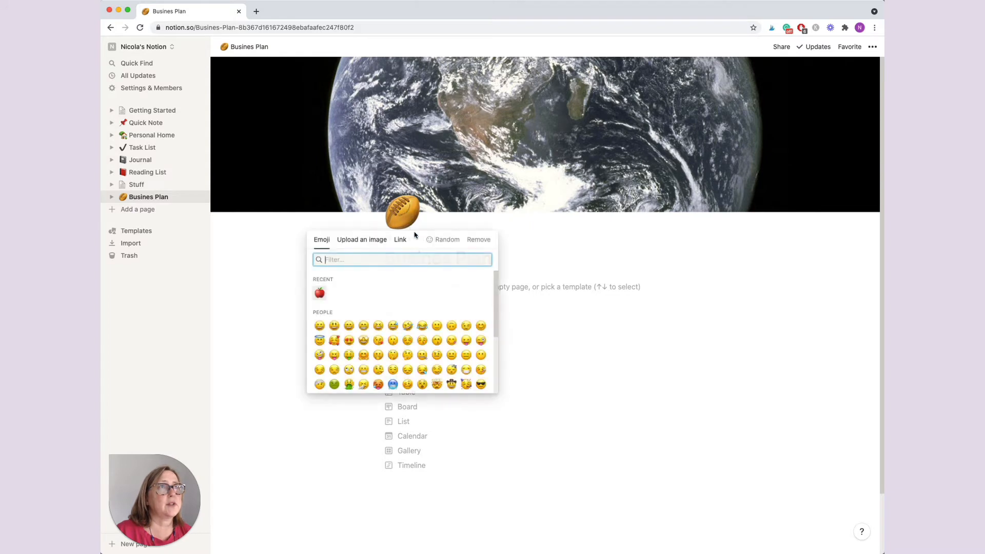
left_click(232, 265)
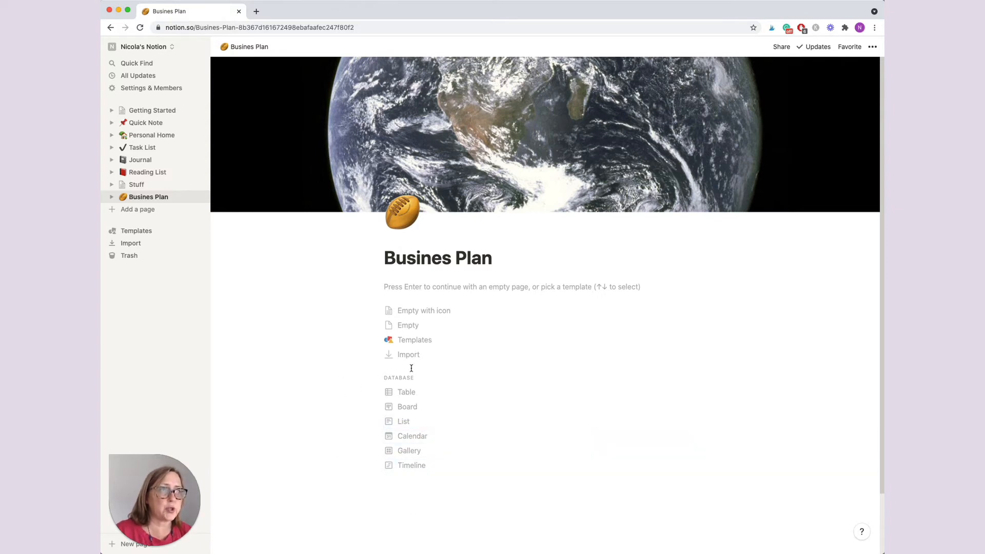
- Start the page as an empty one, ready for text below the title
left_click(392, 288)
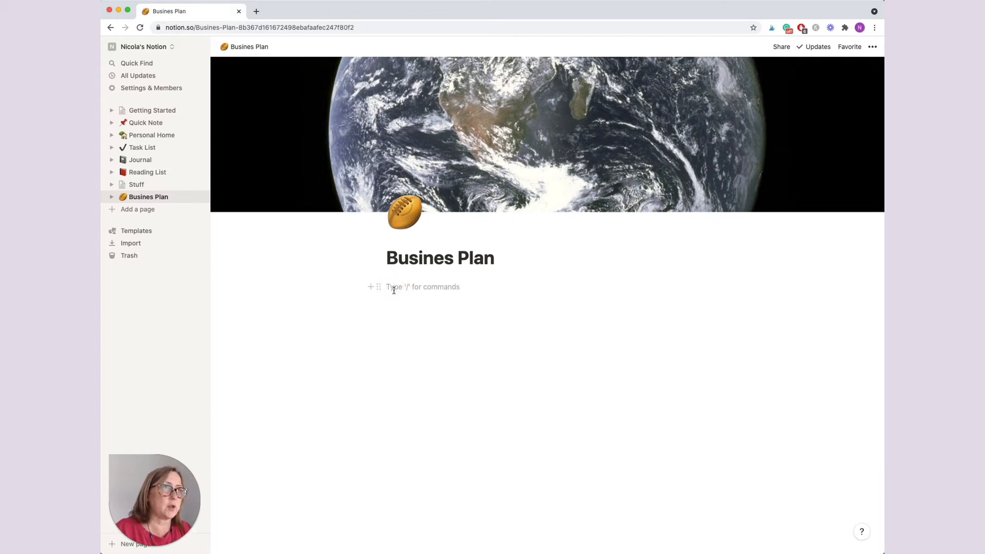
left_click(393, 288)
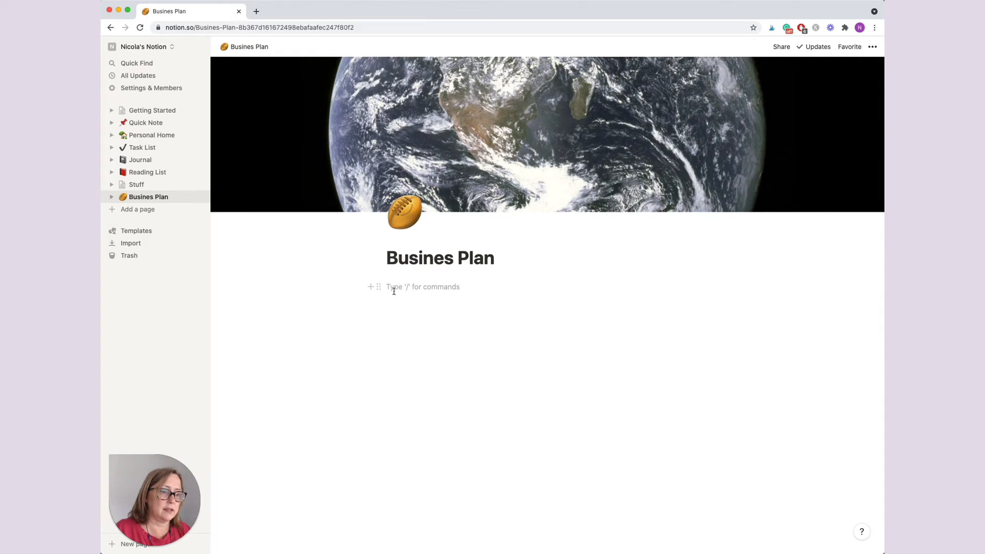
type("What do you want your business to provide for you? How much money do you need to get this? What products do you intend to sell? How many of them do you intend to sell? Who will you sell them to? What will you do to find your audience?")
type("What do you want your business to provide for you? How much money do you need to get this? What products do you intend to sell? How many of them do you intend to sell? Who will you sell them to? What will you do to find your audience?")
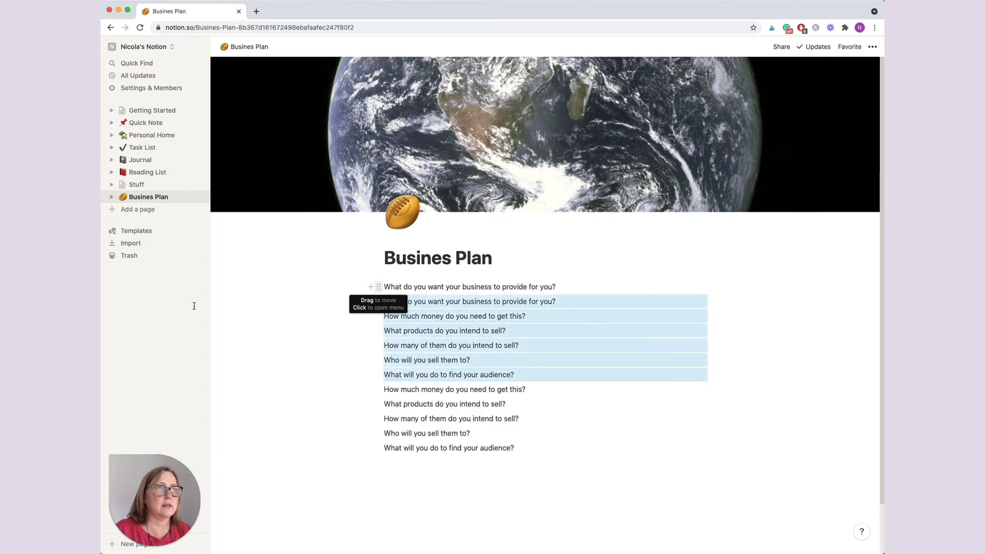
key("super+z")
key("super+z")
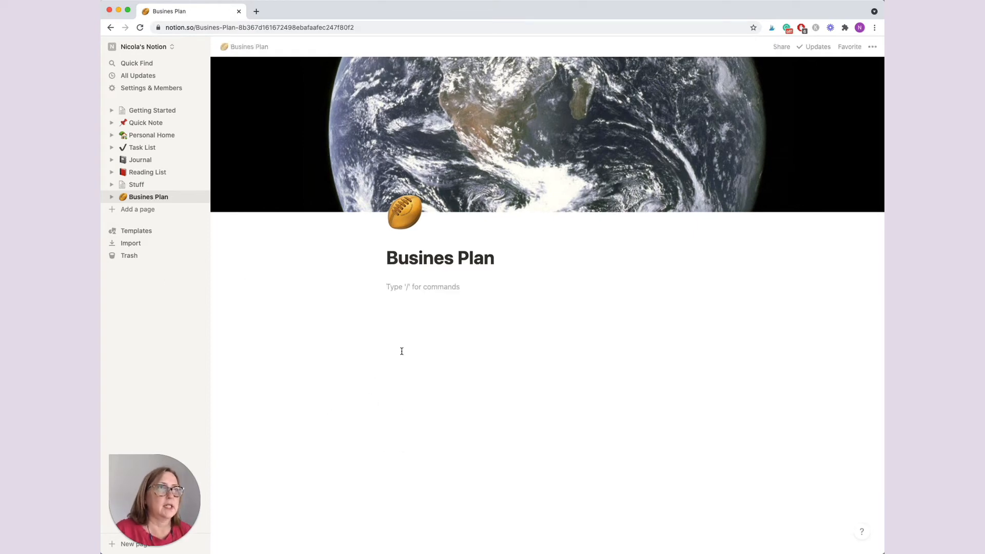
- Paste the six planning questions, from "What do you want your business to provide for you?" to "What will you do to find your audience?"
type("What do you want your business to provide for you? How much money do you need to get this? What products do you intend to sell? How many of them do you intend to sell? Who will you sell them to? What will you do to find your audience?")
left_click(474, 428)
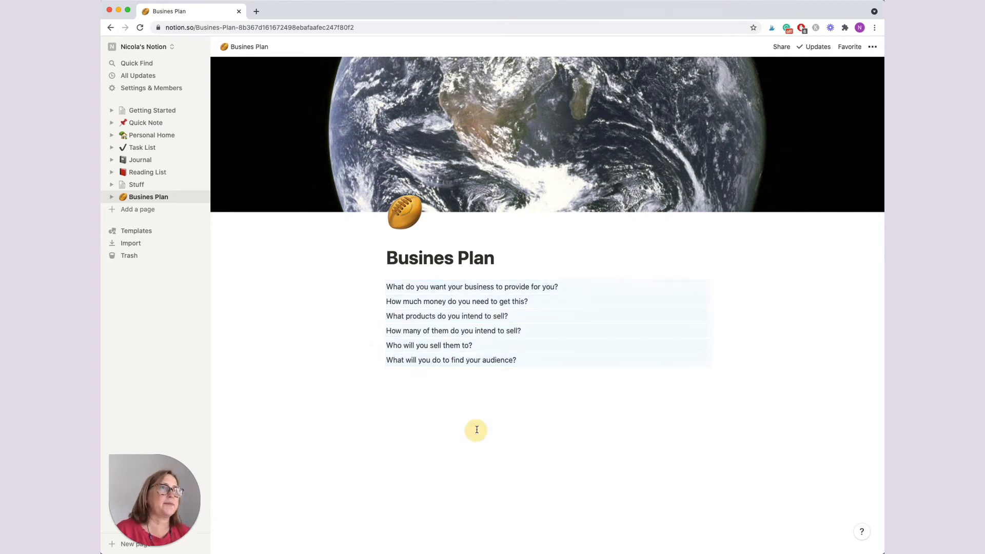
- Insert an empty line after each of the six questions
left_click(574, 284)
key("Return")
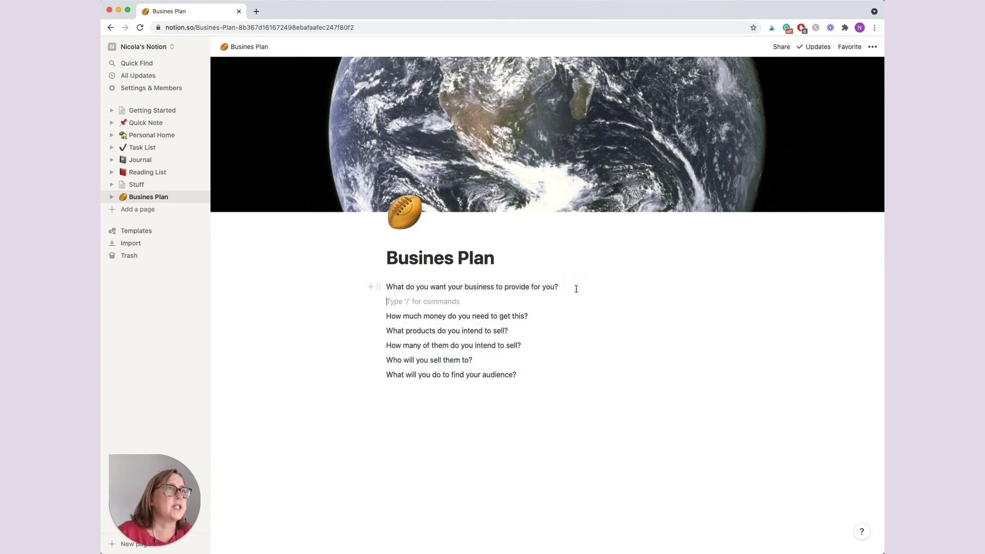
key("Down")
left_click(528, 316)
key("Return")
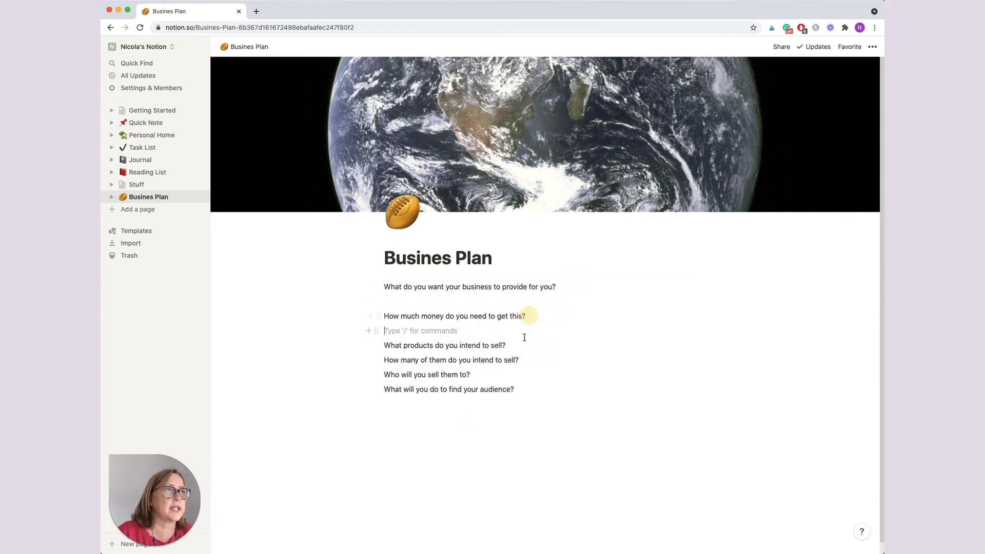
left_click(510, 346)
key("Return")
left_click(520, 373)
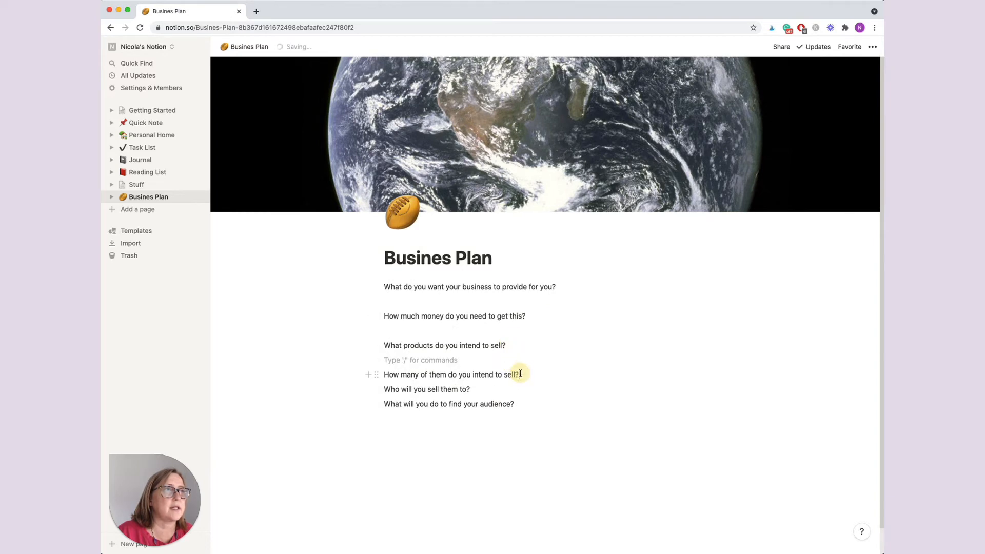
key("Return")
left_click(474, 404)
key("Return")
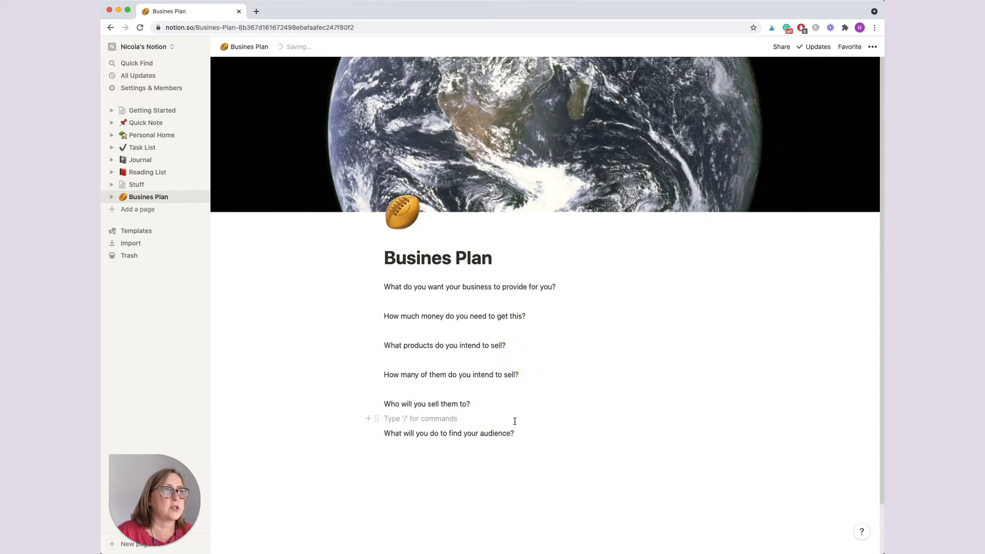
left_click(517, 433)
key("Return")
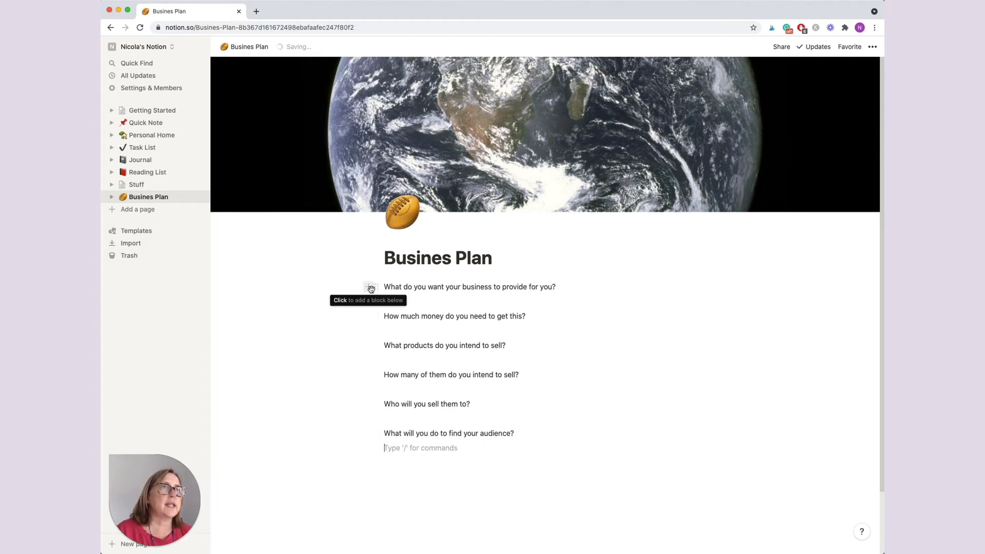
- Add a Heading 2 reading "Goals" and move it above the first question
left_click(368, 288)
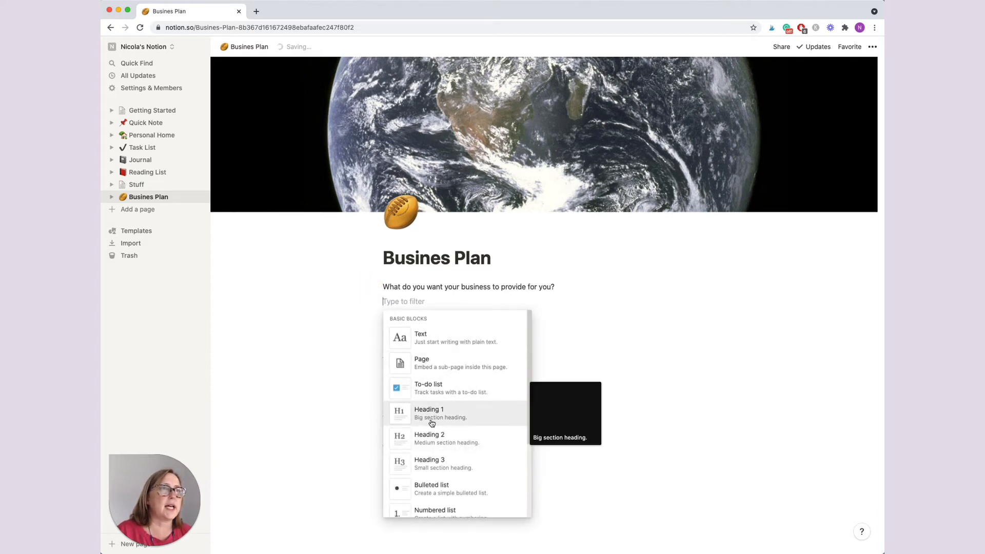
left_click(435, 436)
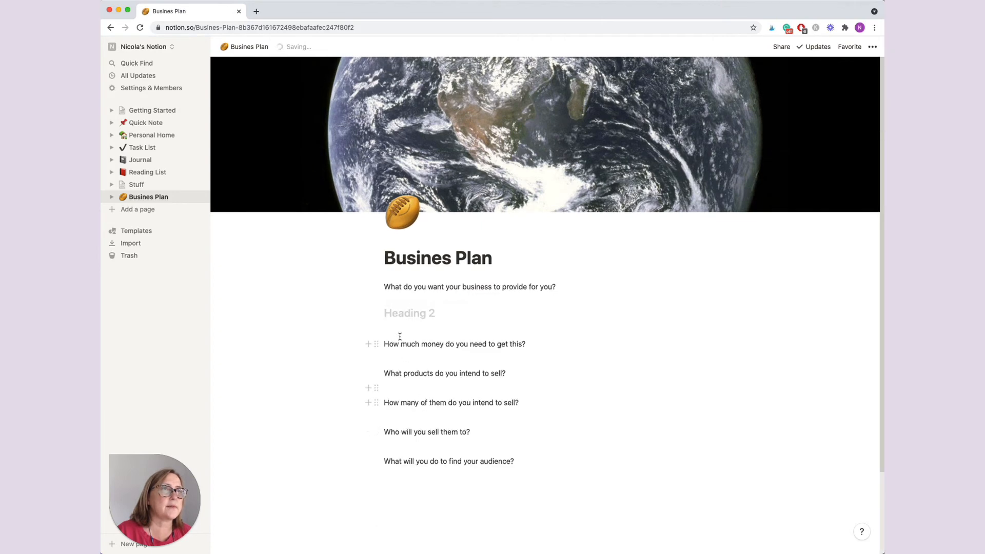
type("Goals")
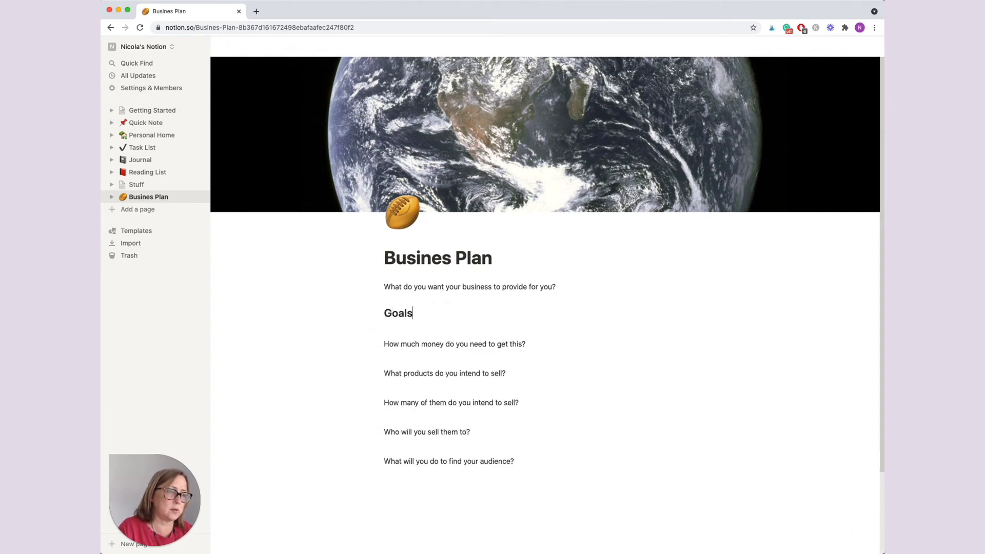
left_click_drag(376, 313, 374, 270)
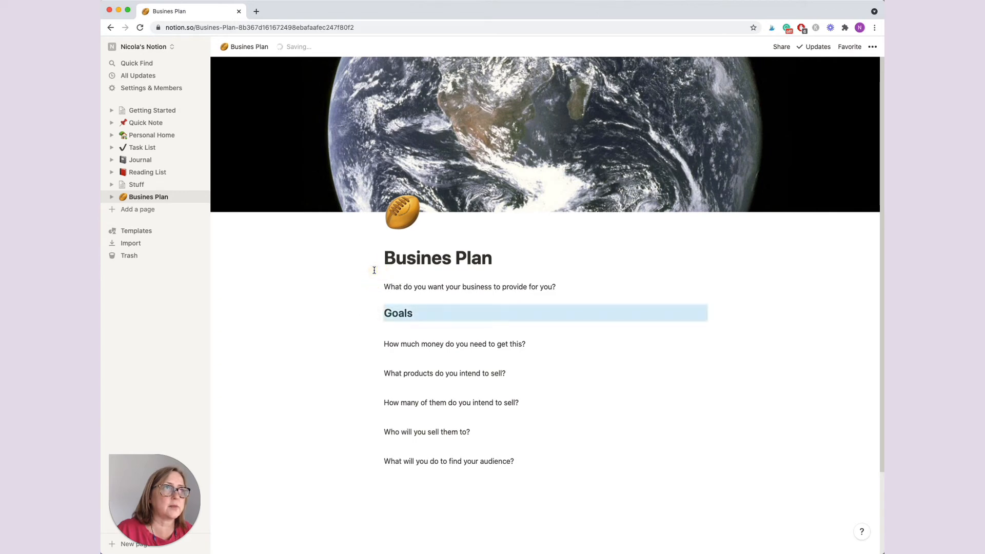
left_click_drag(376, 314, 378, 270)
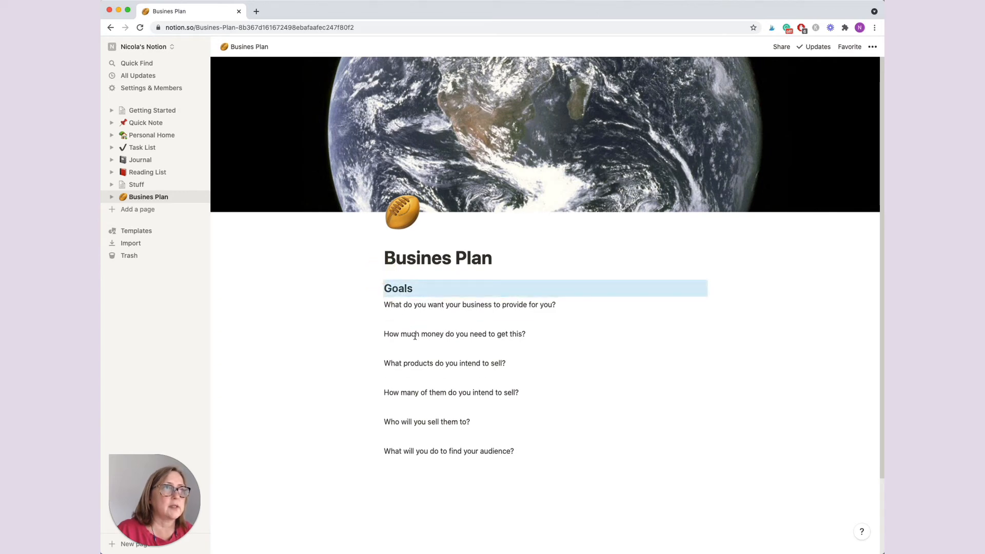
- Colour the "Goals" heading text purple
left_click(376, 288)
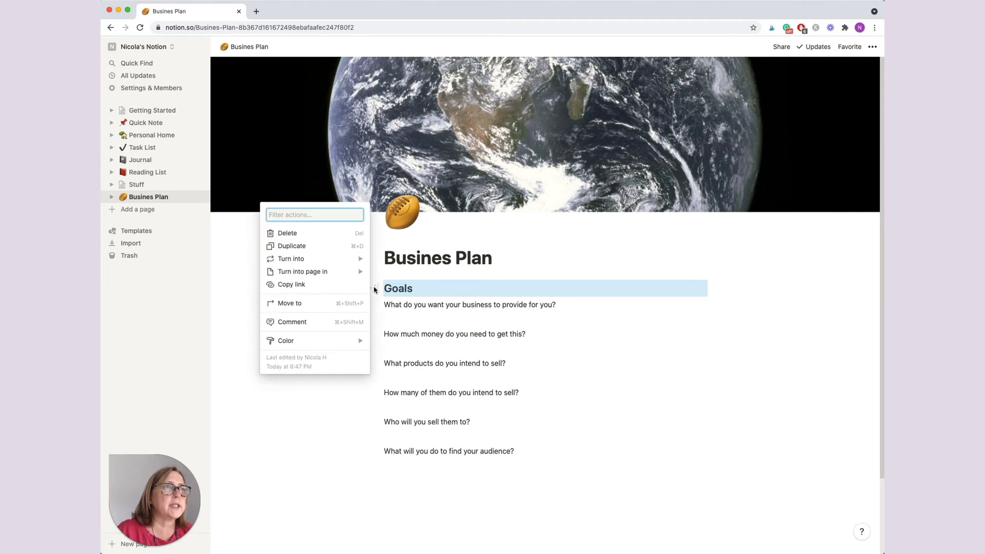
mouse_move(319, 344)
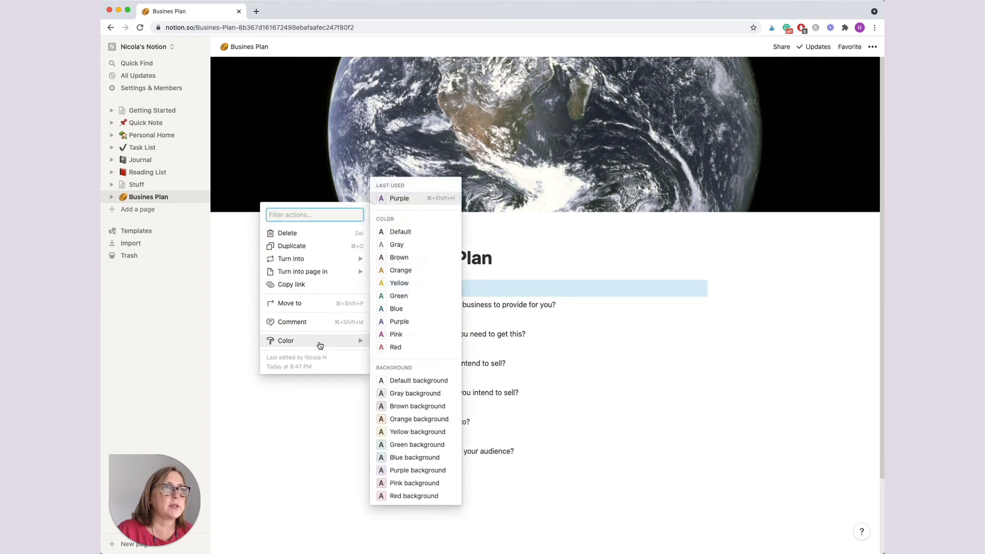
left_click(405, 199)
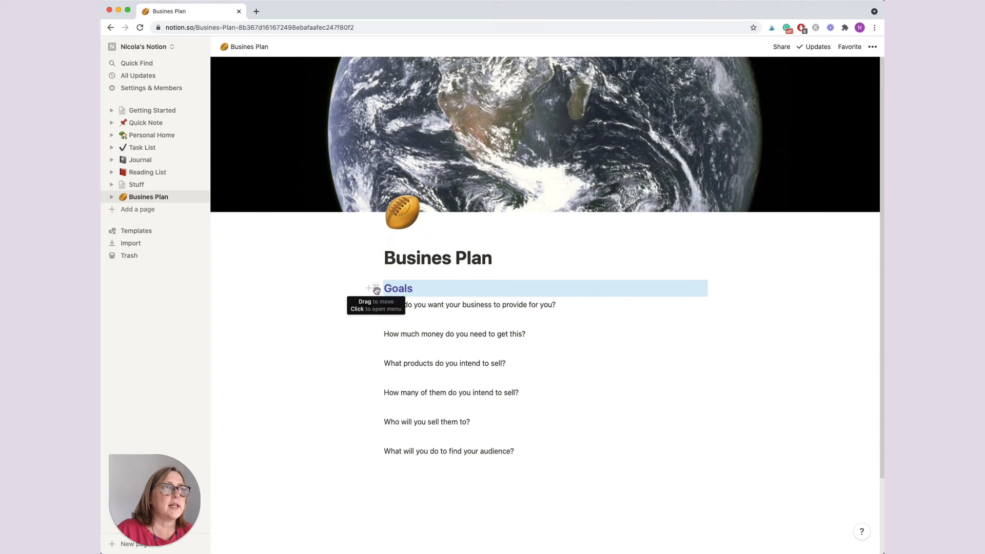
- Duplicate the purple "Goals" heading twice
left_click(377, 290)
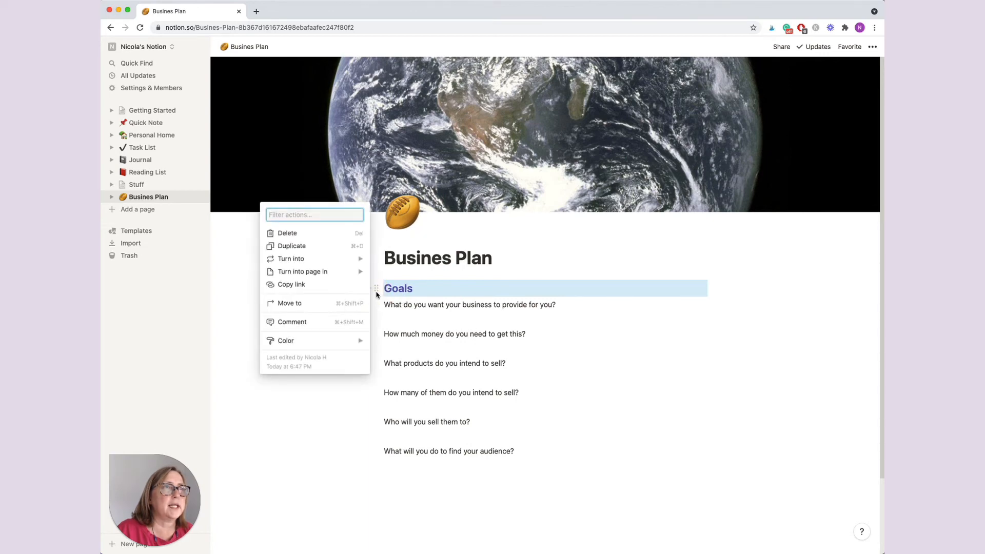
left_click(290, 247)
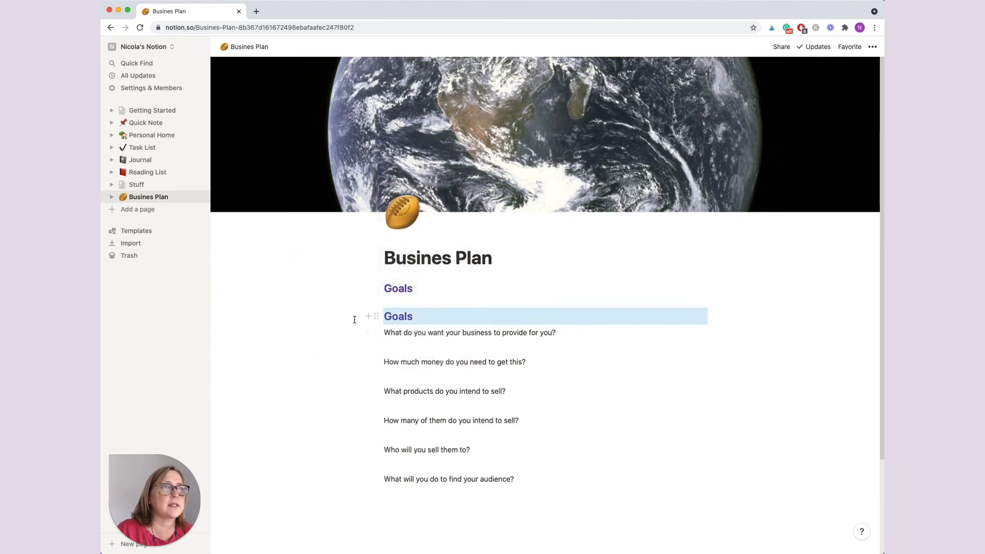
left_click(376, 318)
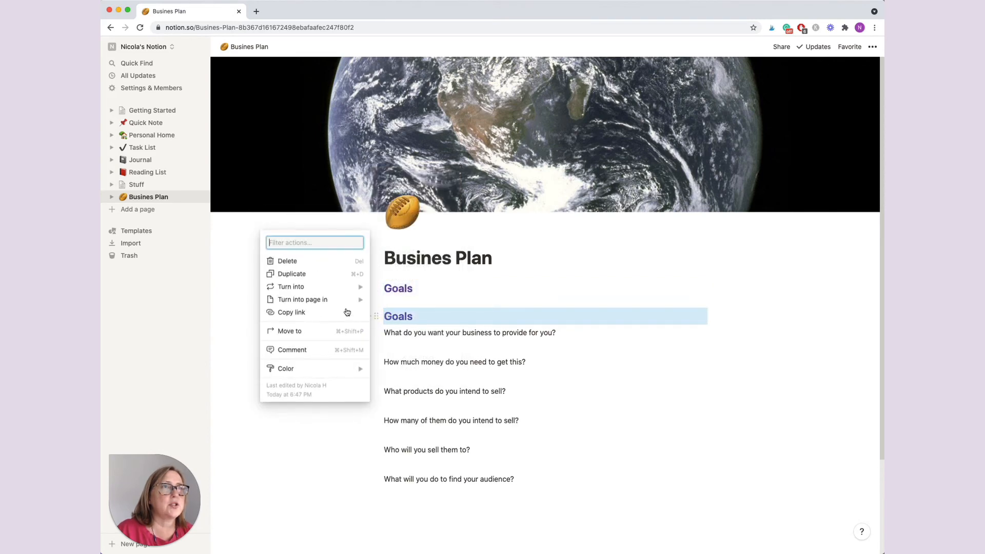
left_click(291, 275)
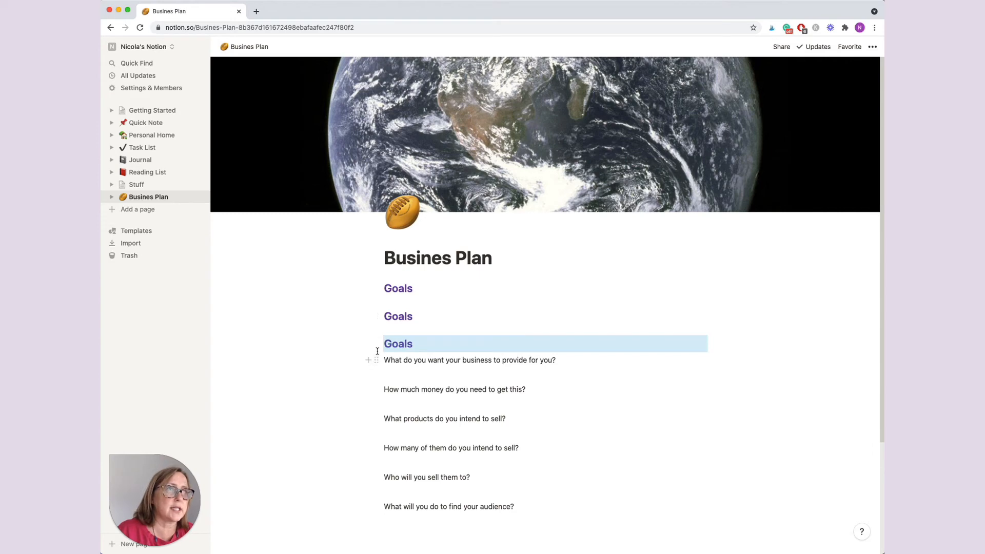
- Move the third "Goals" heading above "What products do you intend to sell?" and rename it "Products"
left_click_drag(375, 344, 387, 401)
type("Products")
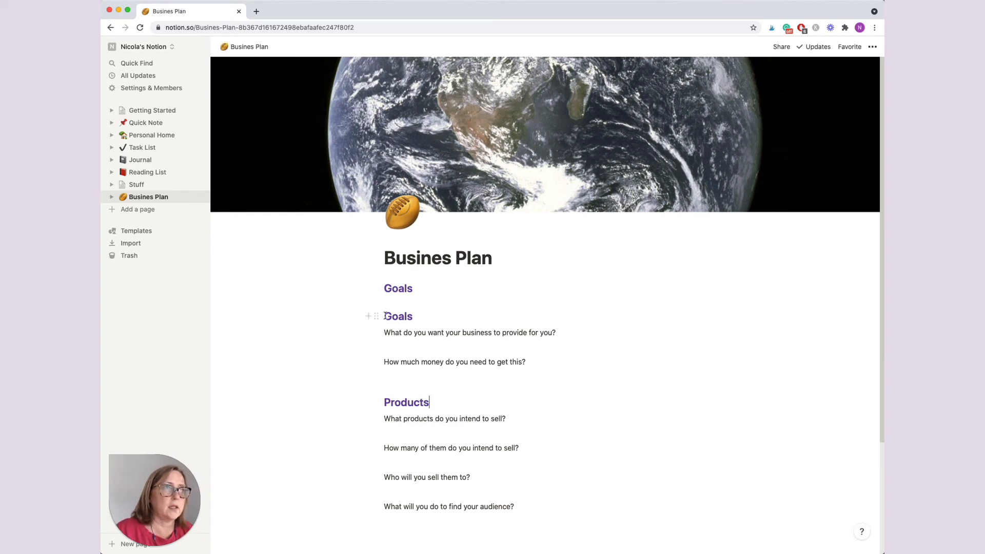
- Rename the second "Goals" heading "Audience" and move it above "Who will you sell them to?"
left_click_drag(383, 316, 410, 316)
type("A")
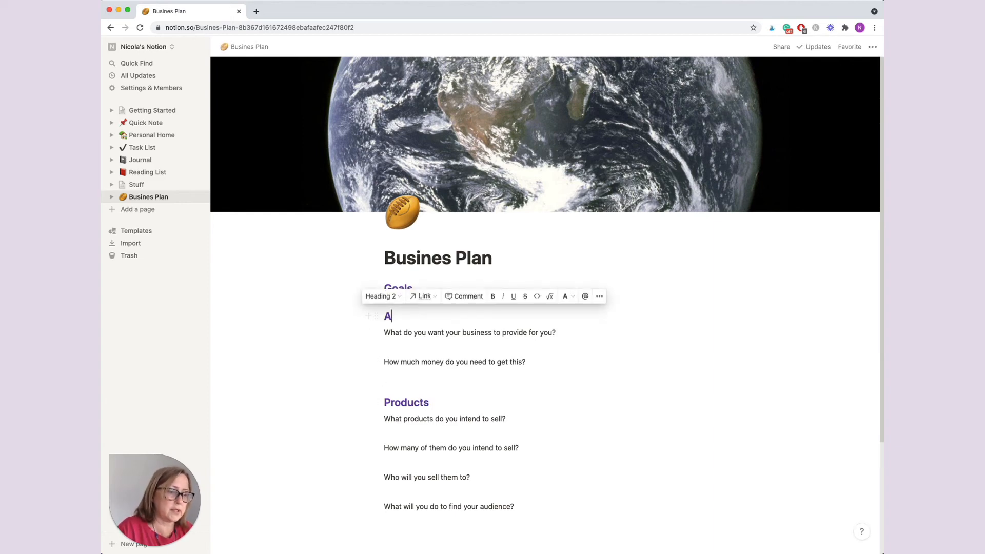
type("udience")
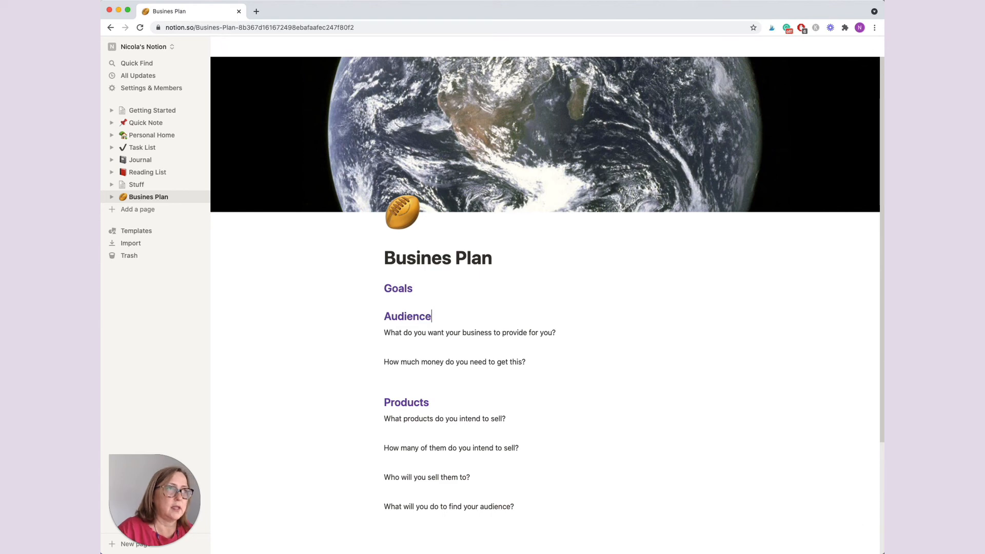
left_click_drag(376, 317, 393, 461)
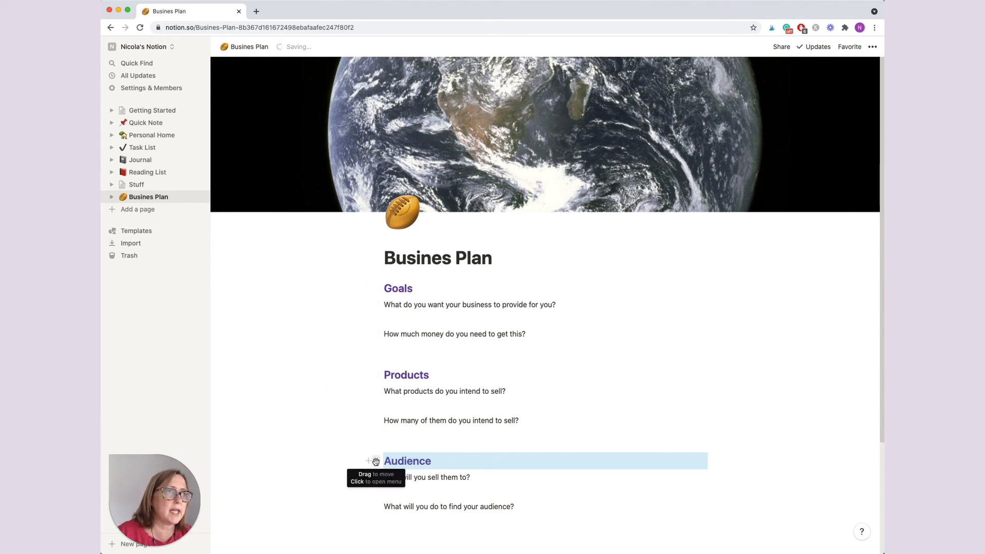
- Place the "Audience" heading in a column beside "Products" and move each section's two questions under its heading
left_click_drag(376, 461, 737, 371)
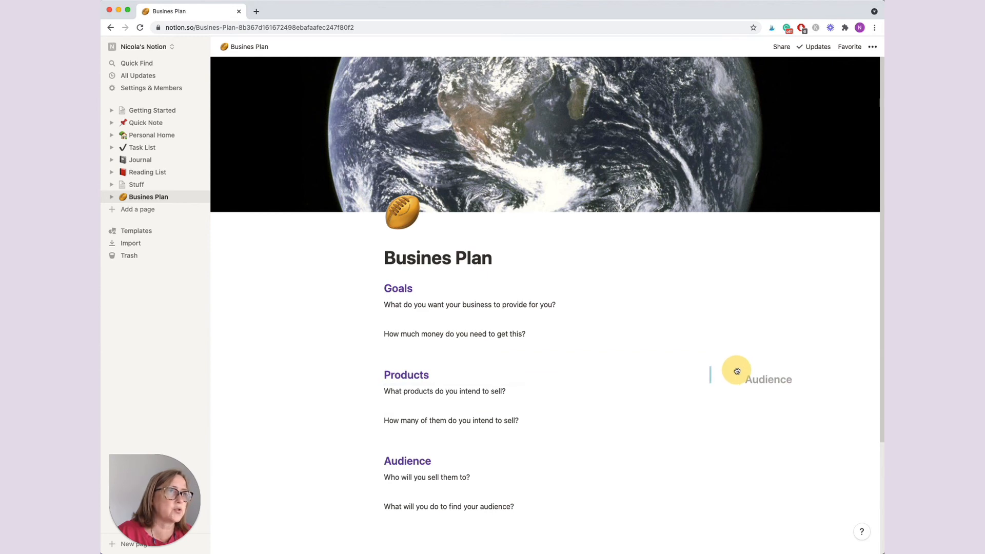
left_click_drag(737, 371, 707, 370)
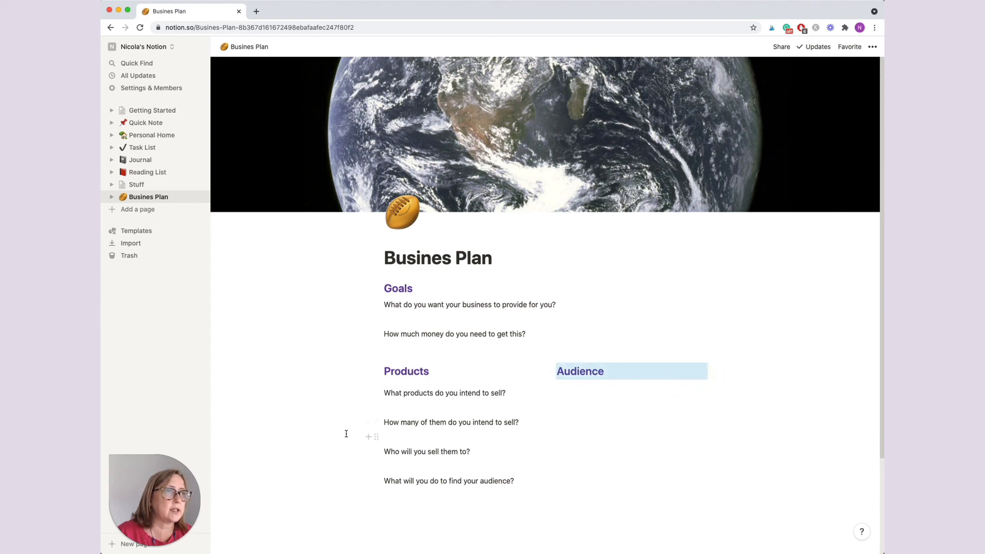
left_click_drag(381, 450, 550, 485)
left_click_drag(375, 452, 572, 381)
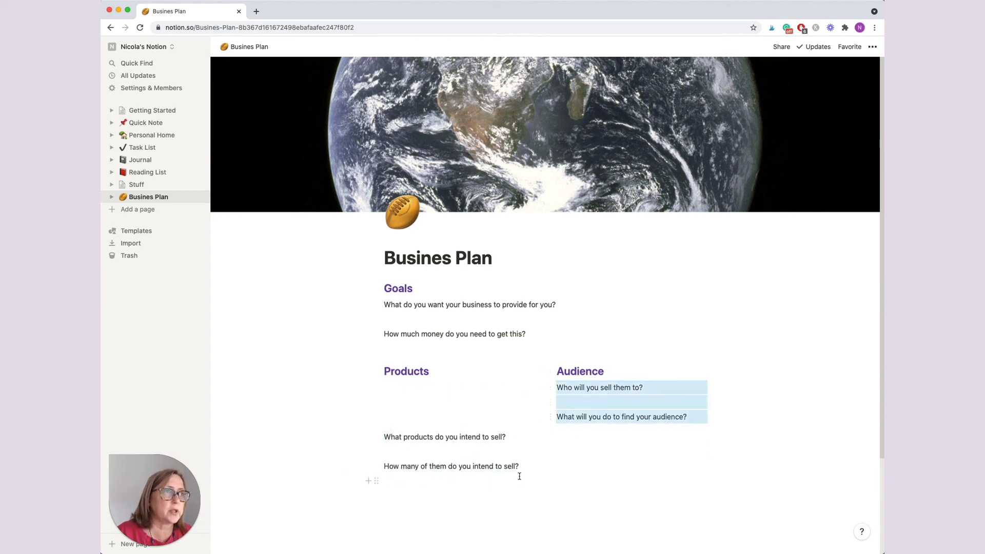
left_click_drag(518, 467, 395, 386)
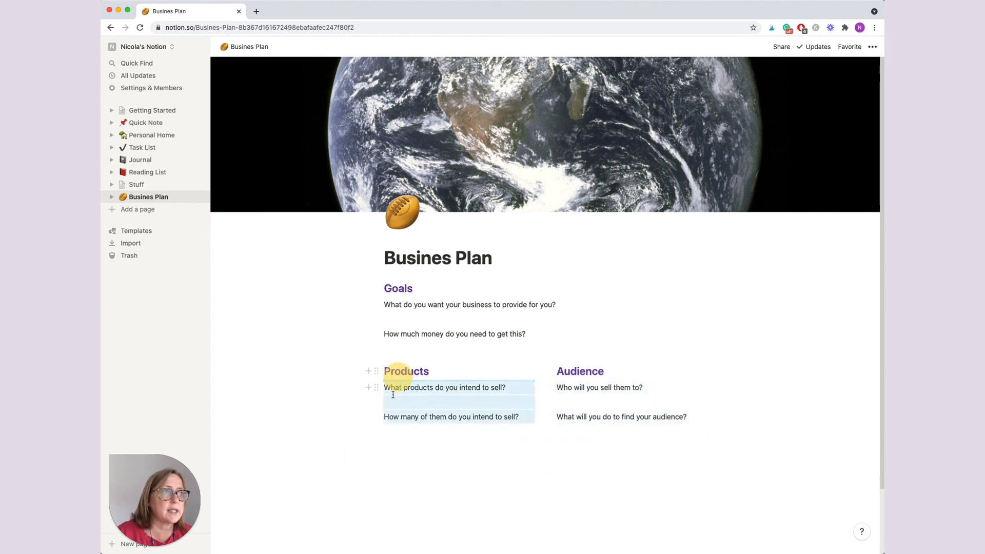
- Examine the block types available for an empty line below the columns, from basic blocks to databases, media and embeds
left_click(402, 489)
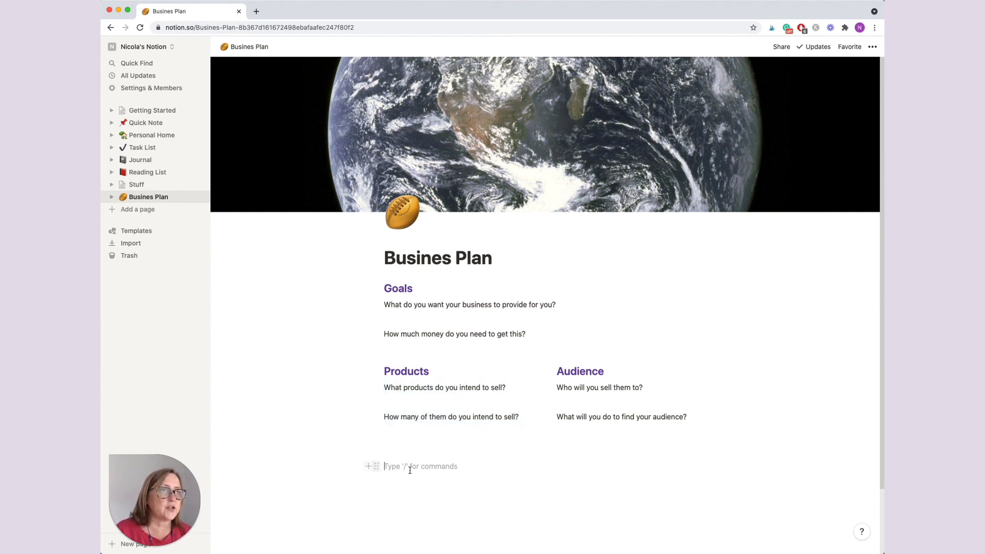
left_click(367, 466)
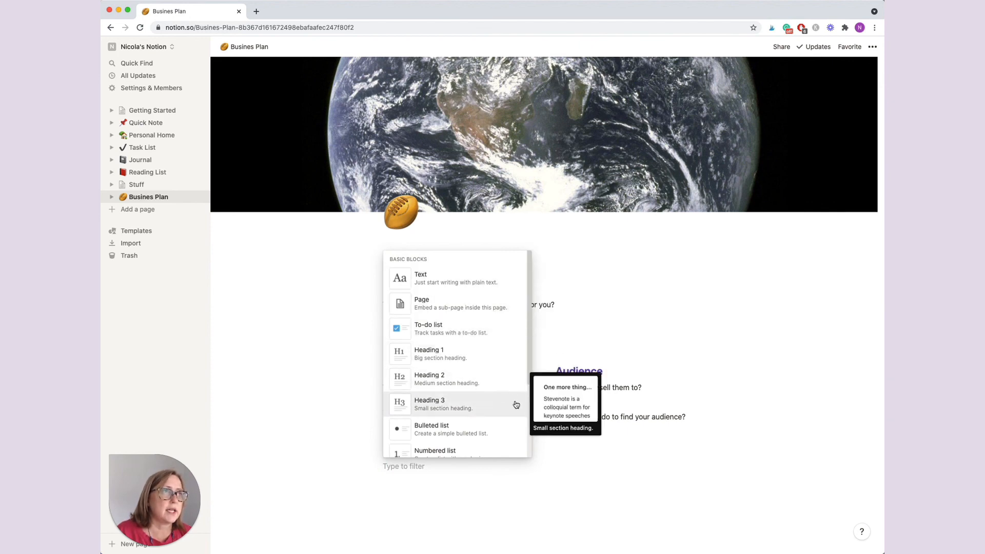
scroll(522, 413, "down", 3)
scroll(522, 418, "down", 5)
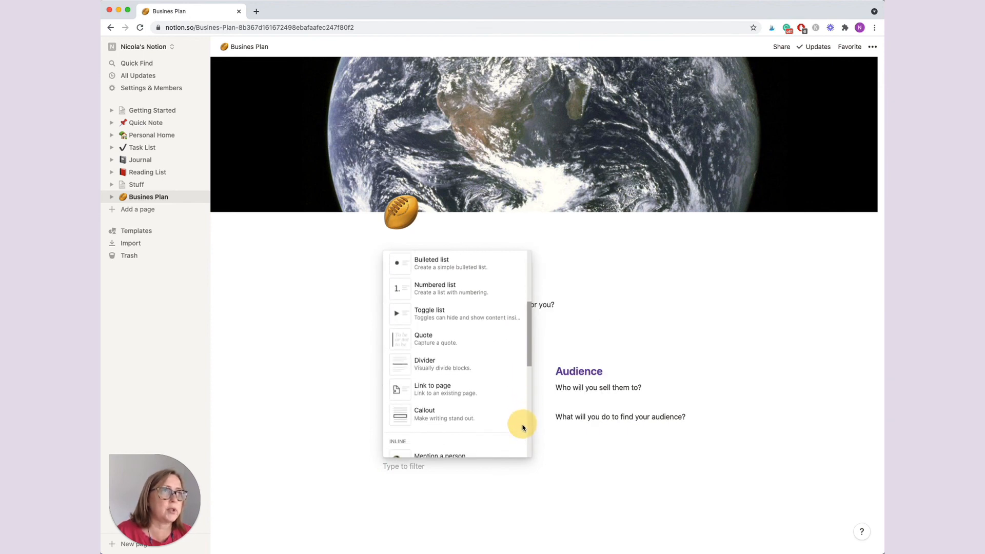
scroll(516, 491, "down", 1)
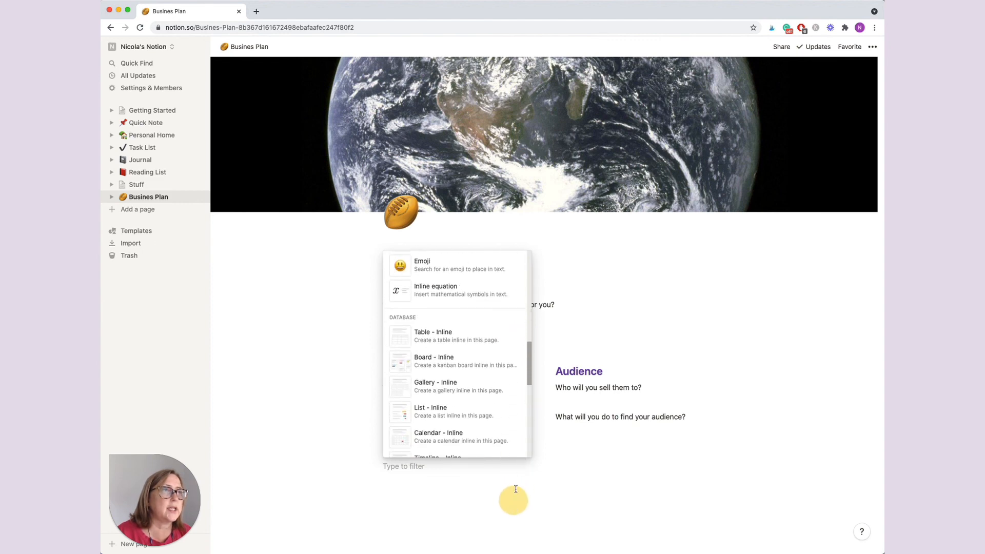
left_click_drag(528, 372, 529, 412)
scroll(523, 441, "down", 5)
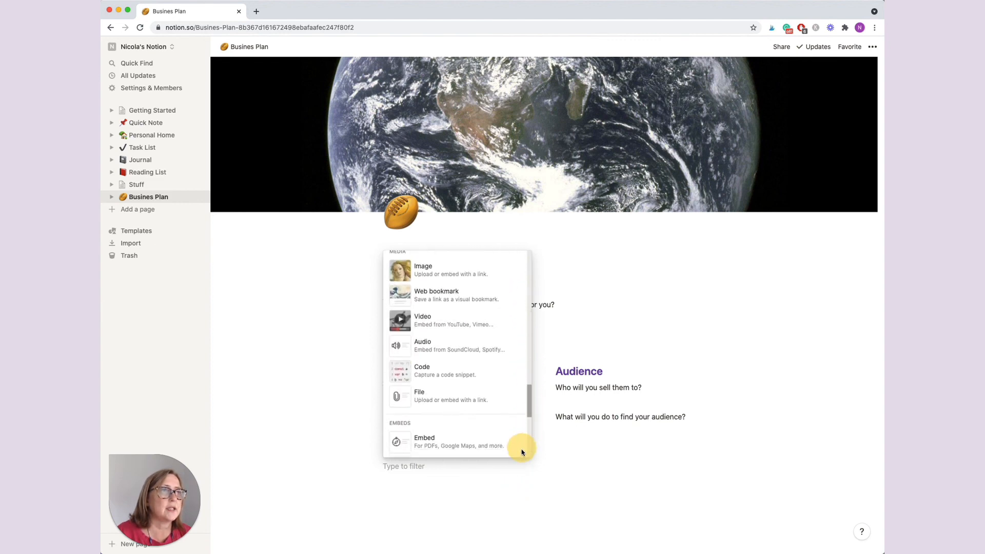
left_click(595, 488)
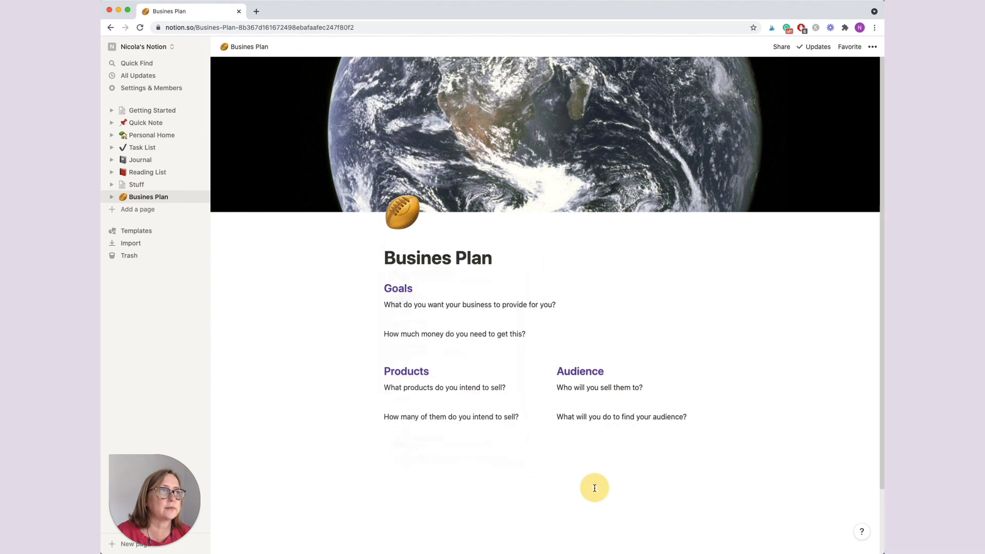